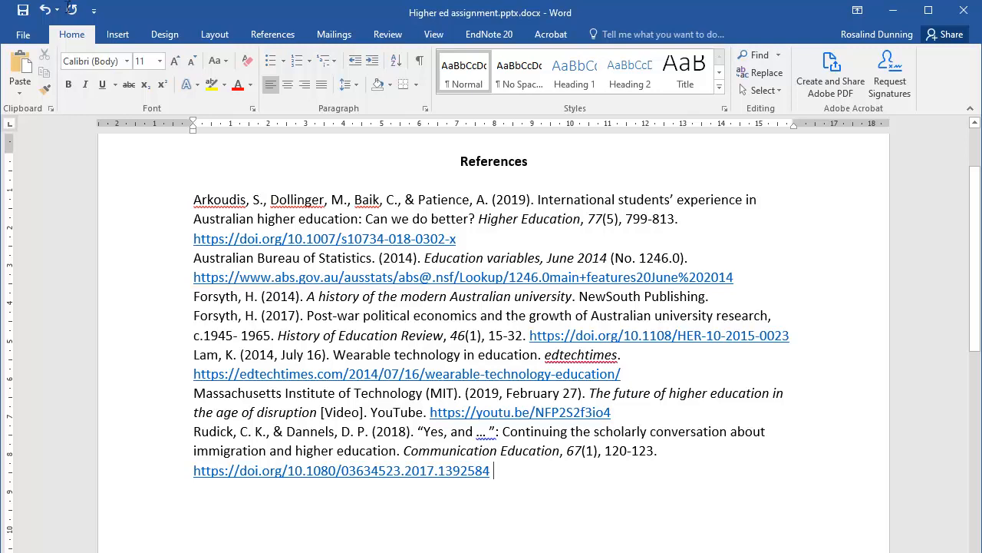
Step: Select the whole reference list and bring up its Paragraph settings from the context menu
{"action": "mouse_move", "coordinate": [193, 198]}
{"action": "left_mouse_down"}
{"action": "mouse_move", "coordinate": [449, 355]}
{"action": "mouse_move", "coordinate": [512, 467]}
{"action": "left_mouse_up"}
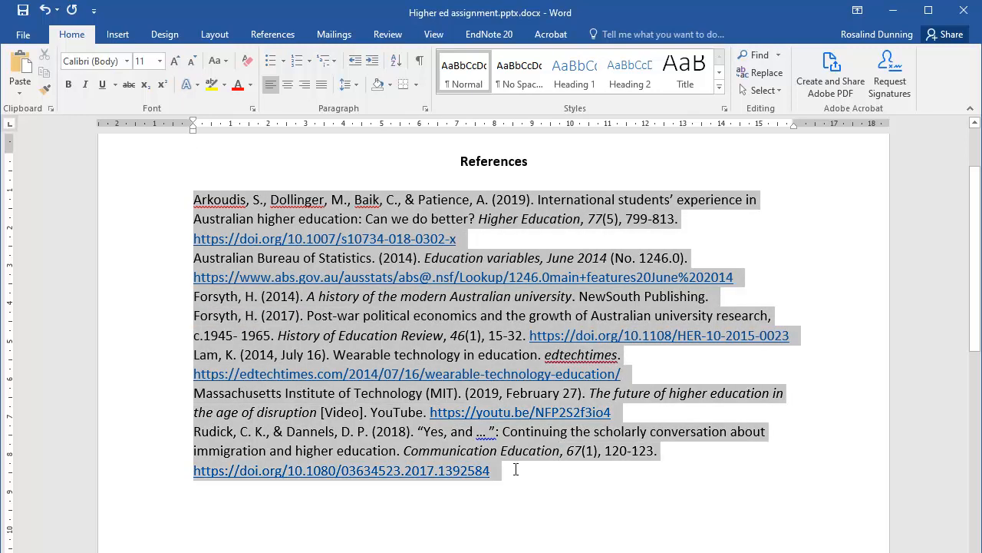
{"action": "right_click", "coordinate": [440, 346]}
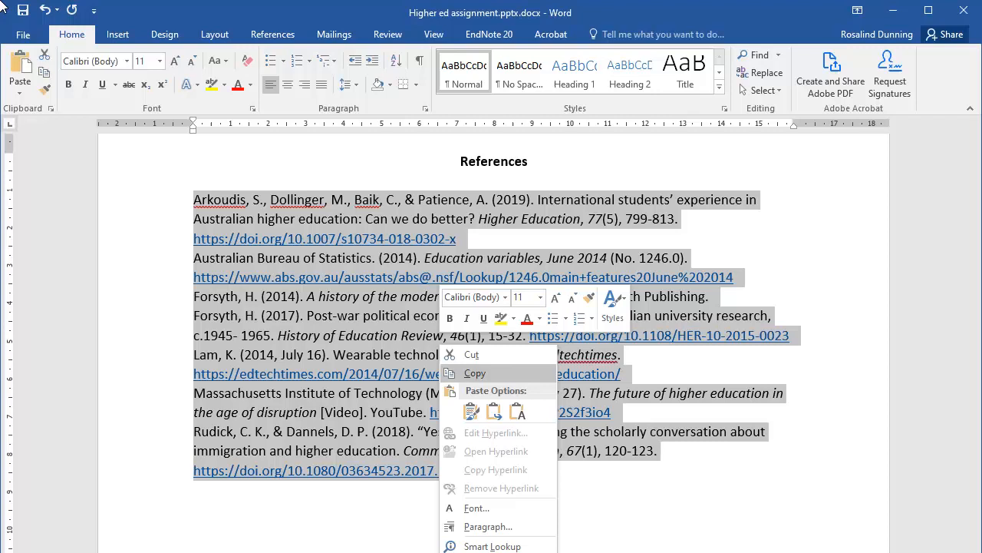
{"action": "left_click", "coordinate": [491, 529]}
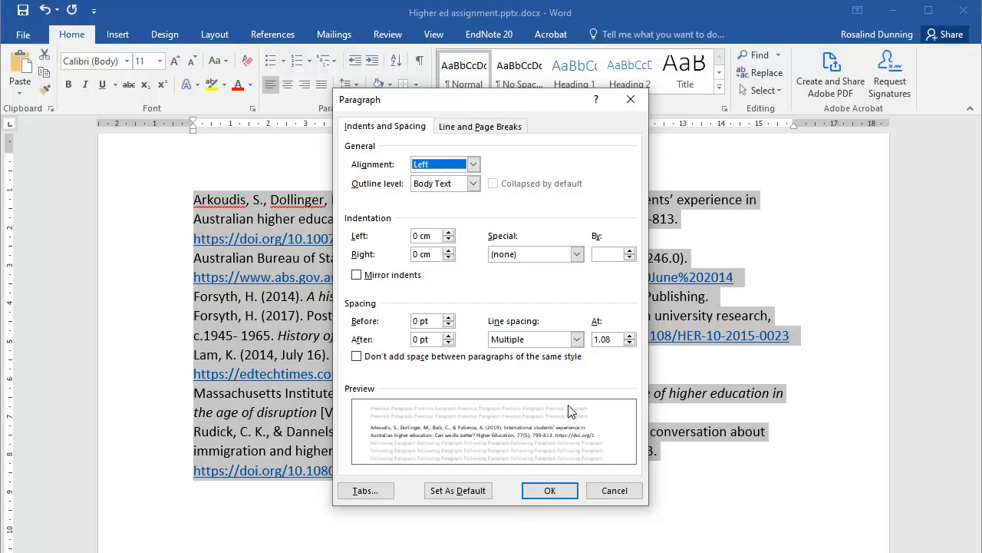
Step: Apply a Hanging special indent and Double line spacing to the selected references
{"action": "left_click", "coordinate": [576, 254]}
{"action": "left_click", "coordinate": [537, 289]}
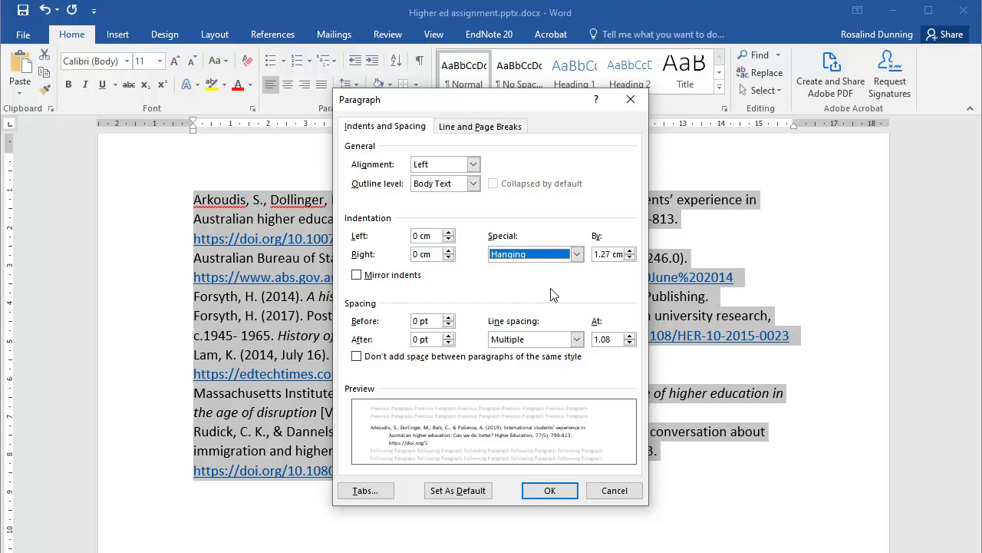
{"action": "left_click", "coordinate": [577, 340]}
{"action": "left_click", "coordinate": [537, 384]}
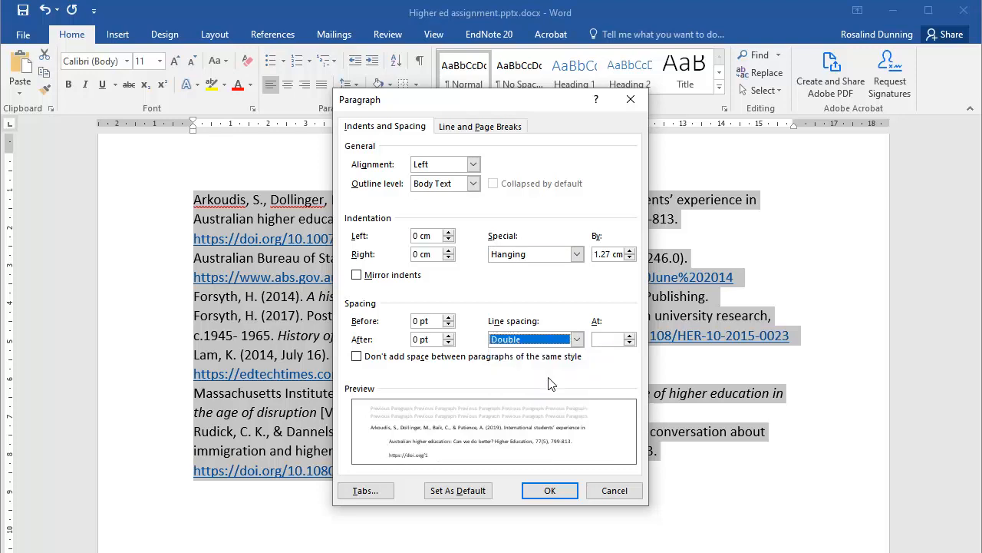
{"action": "left_click", "coordinate": [550, 490]}
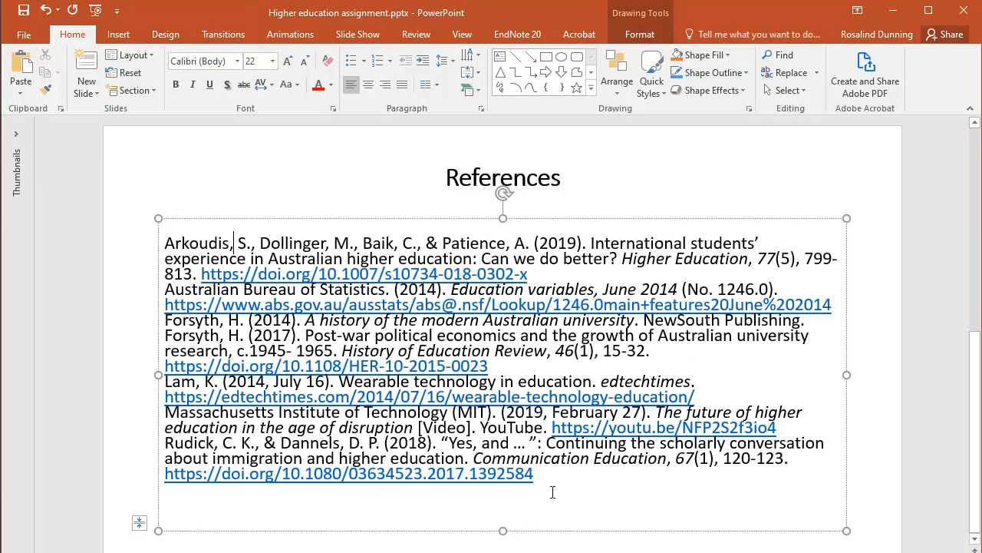
Step: Select all reference text in the slide's text box and bring up its context menu
{"action": "mouse_move", "coordinate": [165, 243]}
{"action": "left_mouse_down"}
{"action": "mouse_move", "coordinate": [511, 429]}
{"action": "mouse_move", "coordinate": [538, 473]}
{"action": "left_mouse_up"}
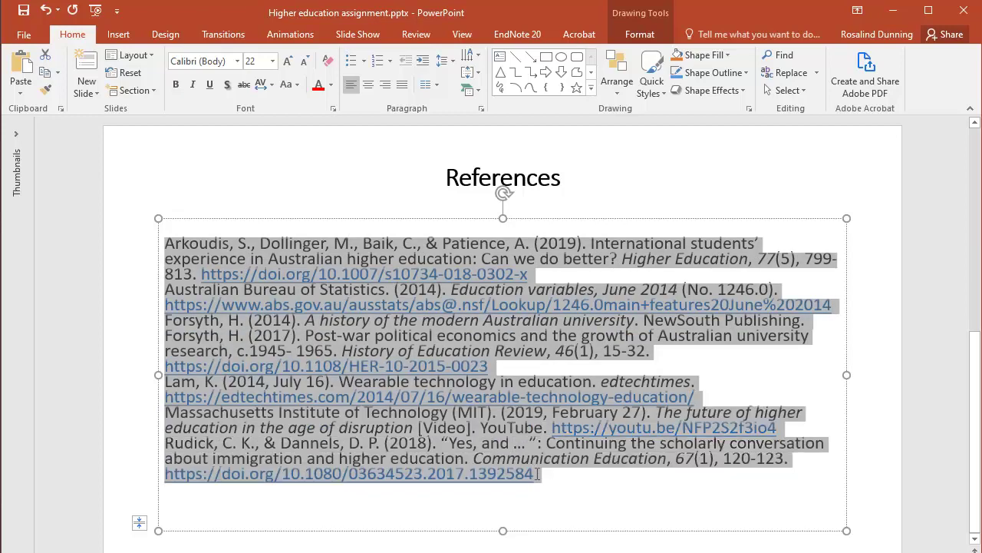
{"action": "right_click", "coordinate": [513, 344]}
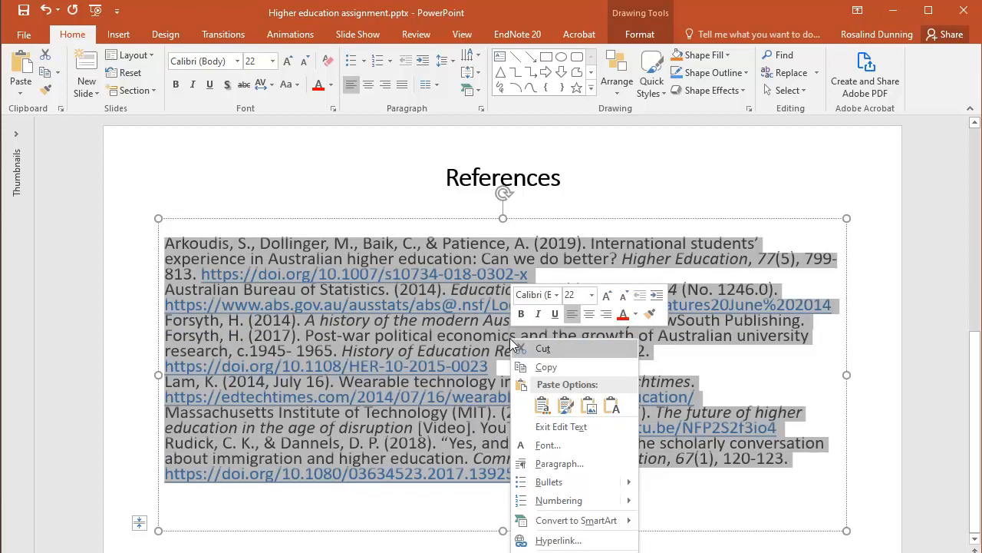
Step: Apply a Hanging indent of 1.27 cm before text and Double line spacing to the slide's references
{"action": "left_click", "coordinate": [558, 463]}
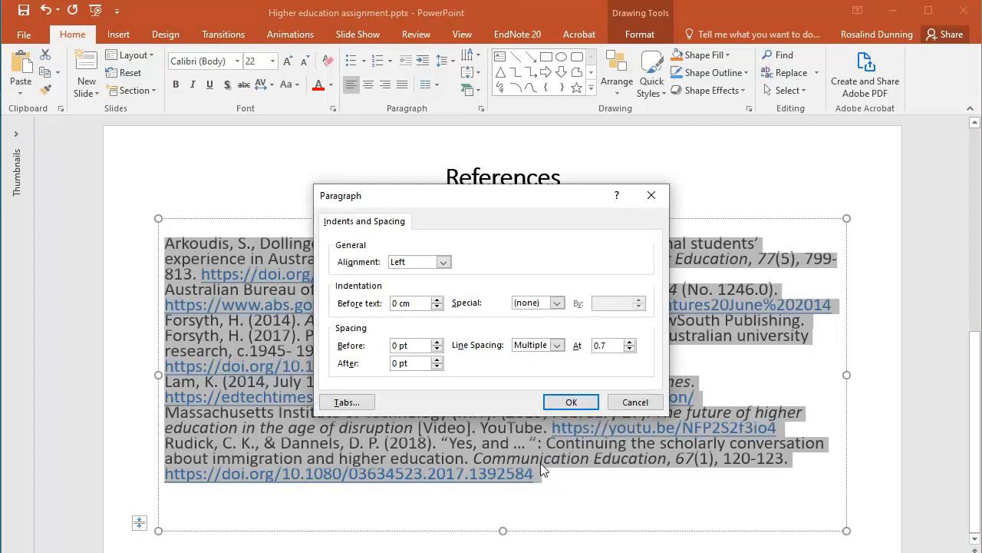
{"action": "left_click", "coordinate": [557, 303]}
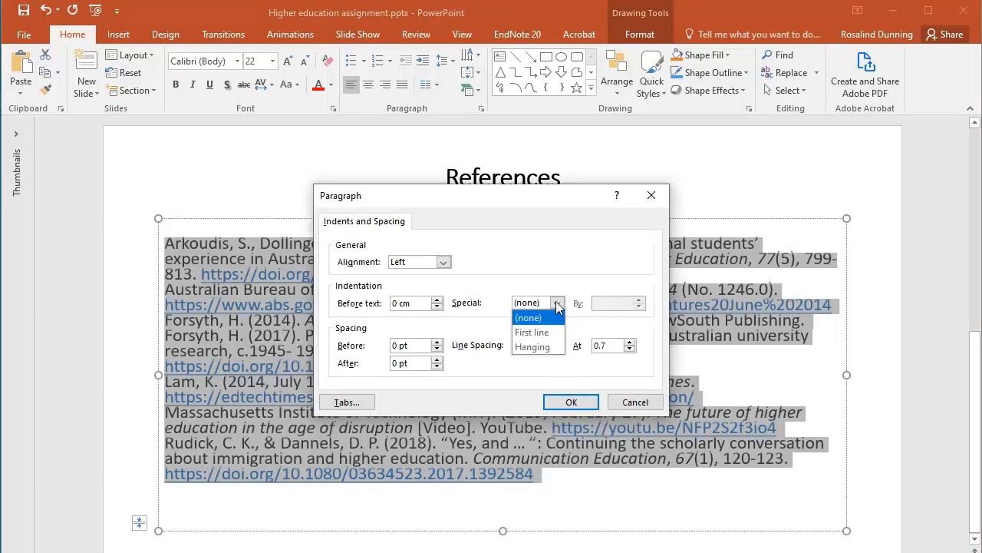
{"action": "left_click", "coordinate": [538, 348]}
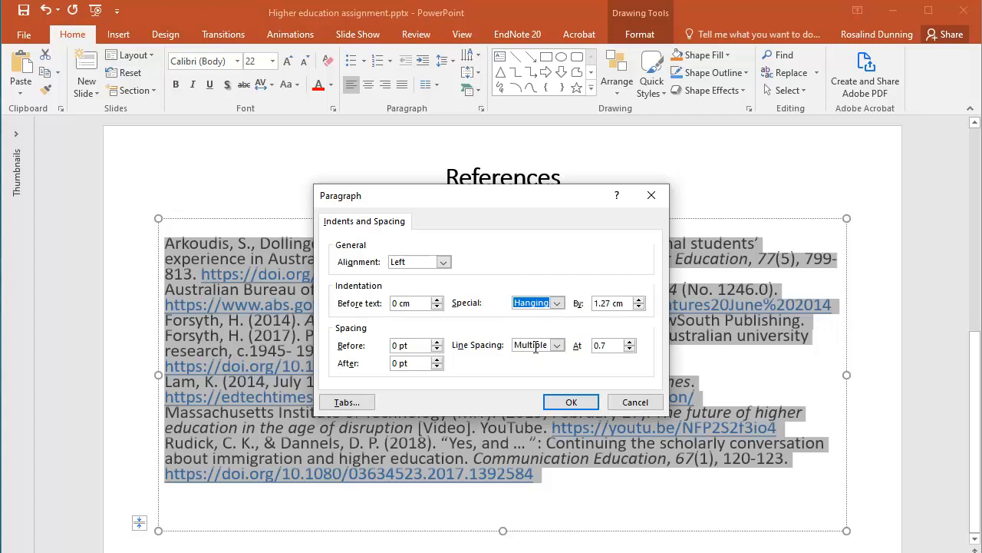
{"action": "double_click", "coordinate": [399, 302]}
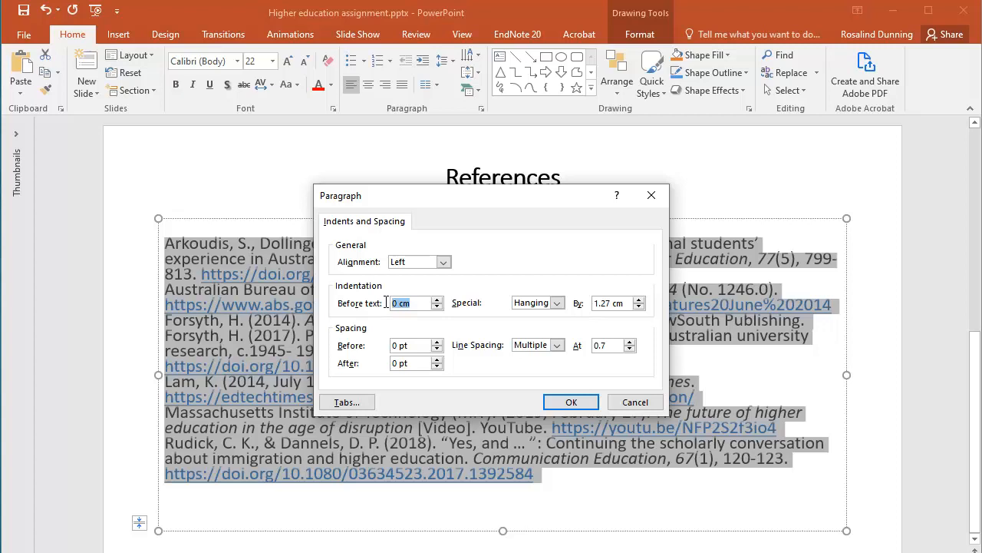
{"action": "type", "text": "1.27"}
{"action": "left_click", "coordinate": [557, 346]}
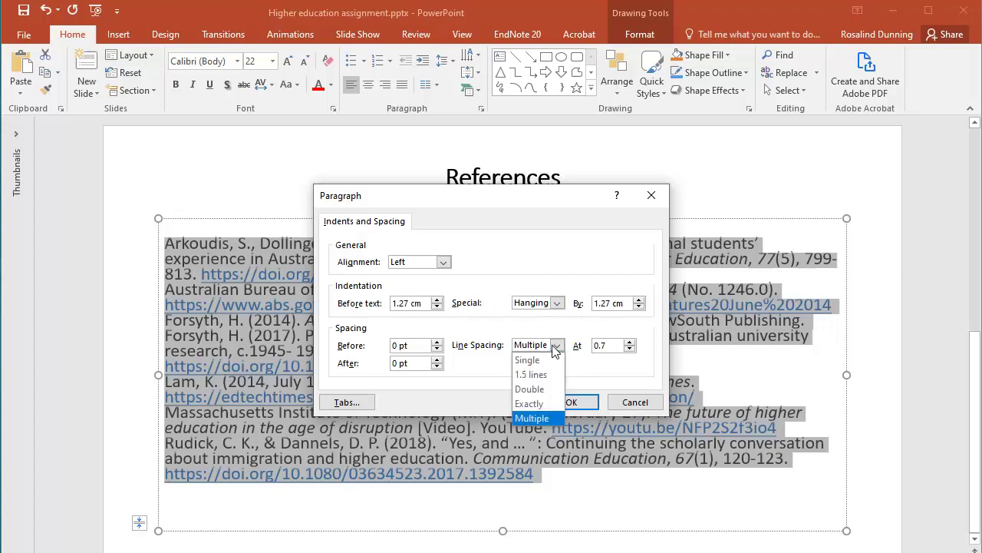
{"action": "left_click", "coordinate": [530, 389]}
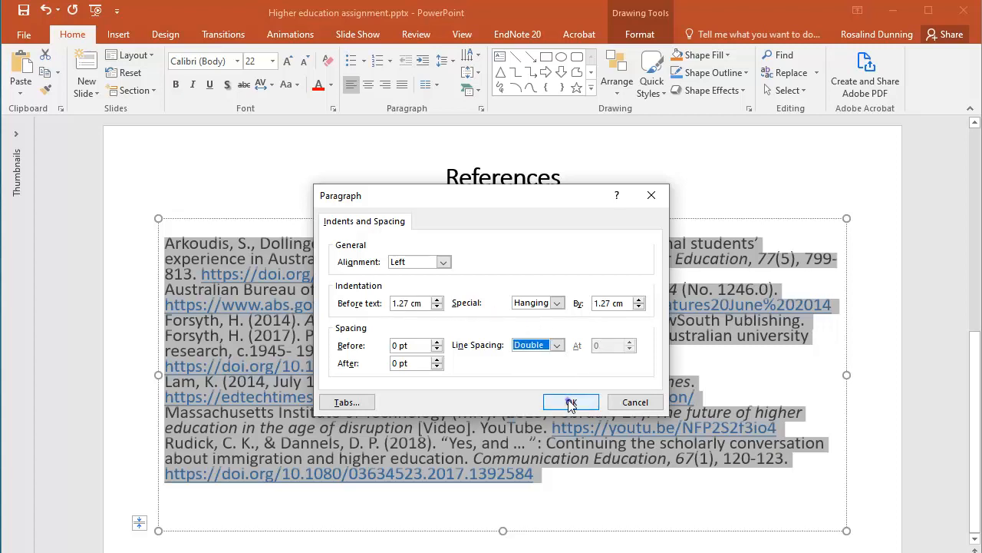
{"action": "left_click", "coordinate": [571, 402]}
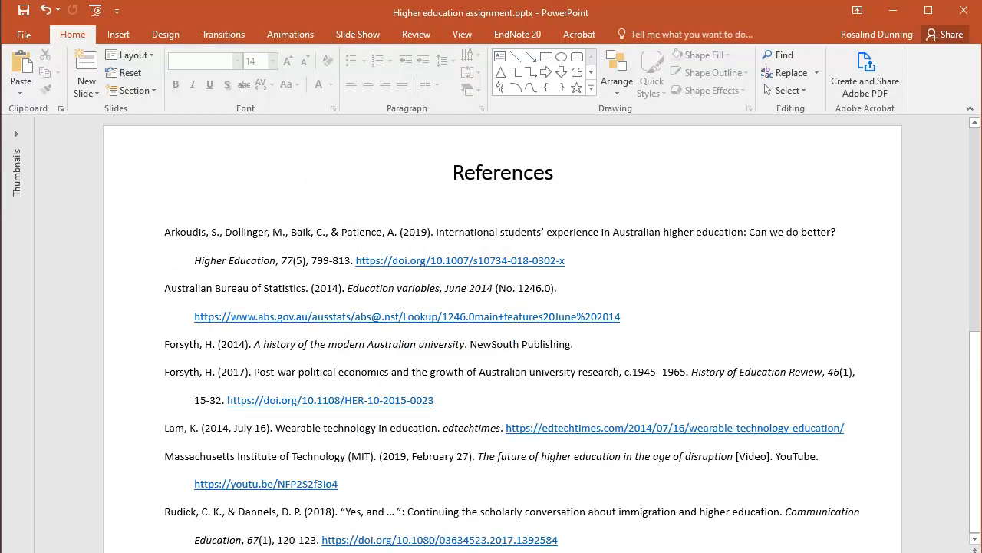